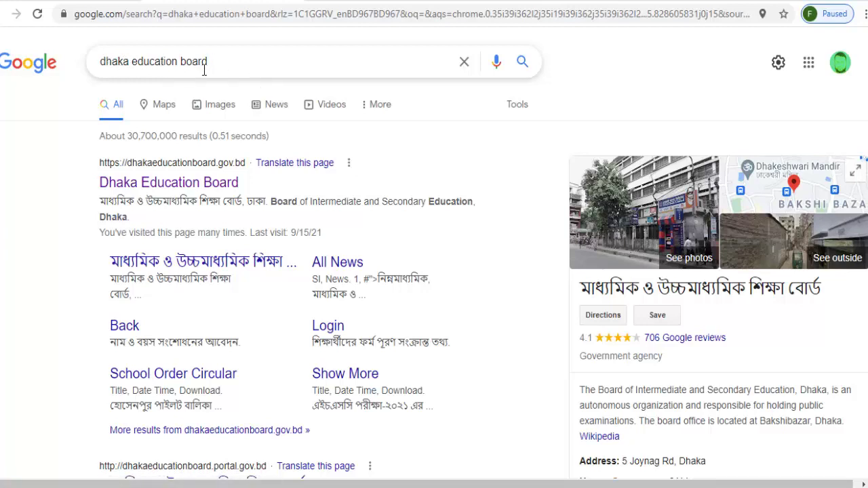
Open the Dhaka Education Board website from the search results and go to its OEMS institute login.
{"action": "left_click", "coordinate": [167, 183]}
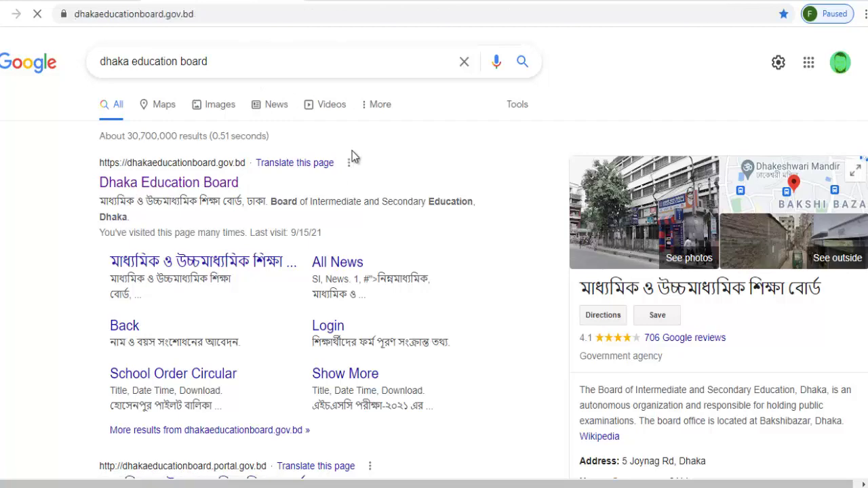
{"action": "scroll", "coordinate": [279, 242], "scroll_direction": "up", "scroll_amount": 3}
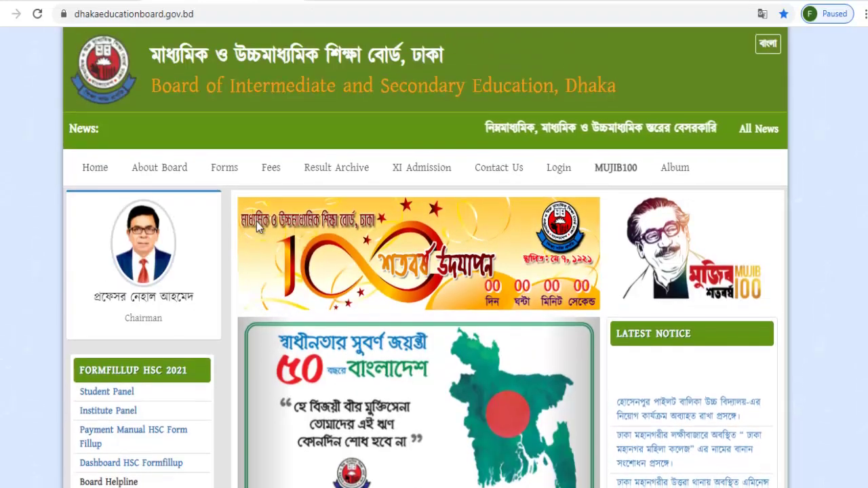
{"action": "scroll", "coordinate": [264, 239], "scroll_direction": "down", "scroll_amount": 5}
{"action": "scroll", "coordinate": [254, 237], "scroll_direction": "down", "scroll_amount": 3}
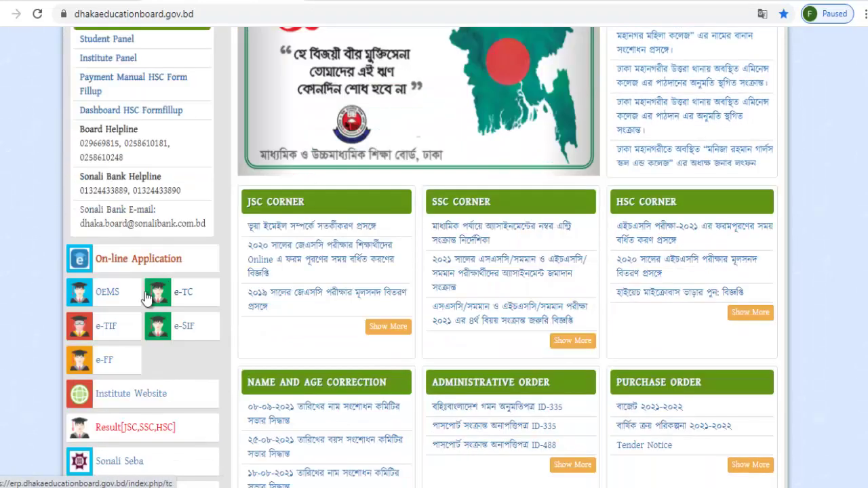
{"action": "left_click", "coordinate": [108, 292]}
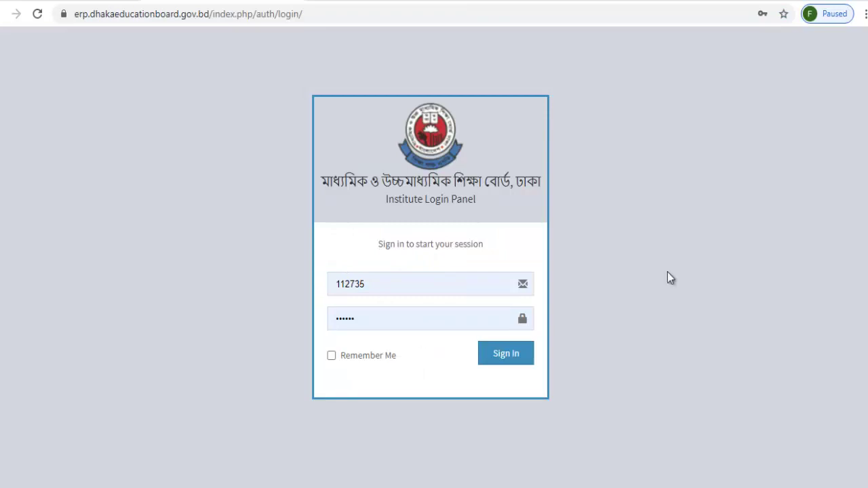
Sign in to the institute panel with the prefilled credentials and open the SSC-2021 Assignment Mark page.
{"action": "key", "text": "Return"}
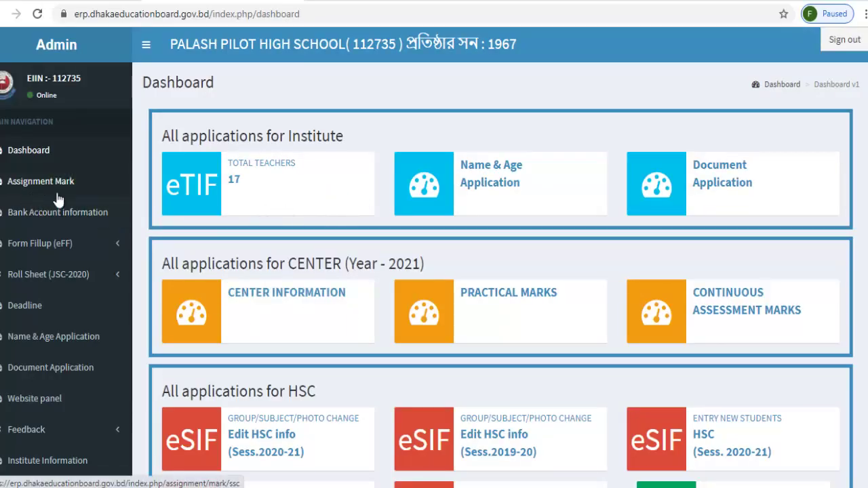
{"action": "left_click", "coordinate": [39, 181]}
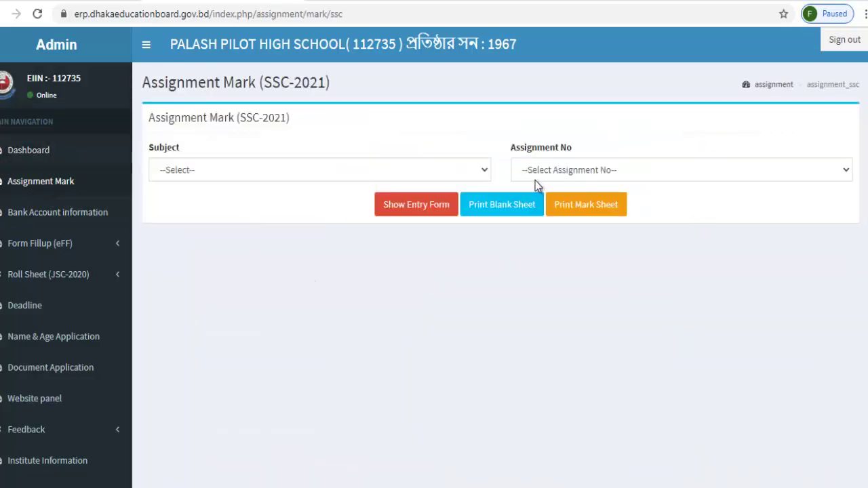
Review the available assignment numbers and subjects offered for the SSC-2021 assignment marks.
{"action": "left_click", "coordinate": [680, 174]}
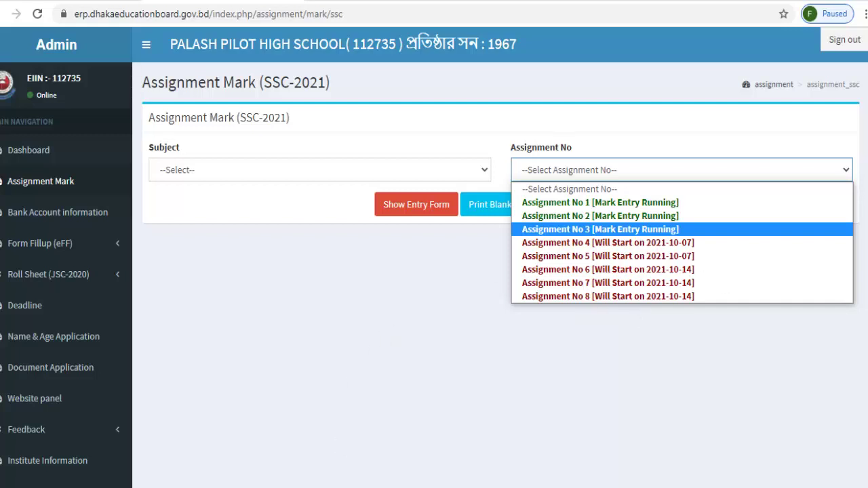
{"action": "left_click", "coordinate": [606, 321]}
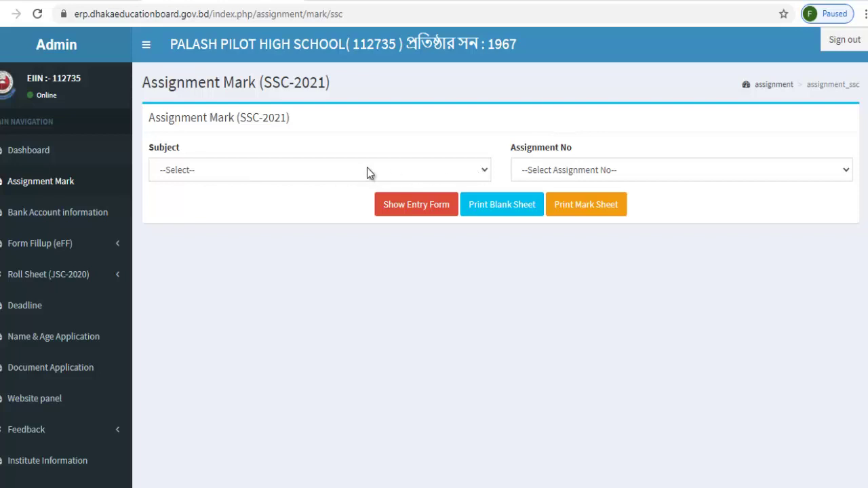
{"action": "left_click", "coordinate": [486, 169]}
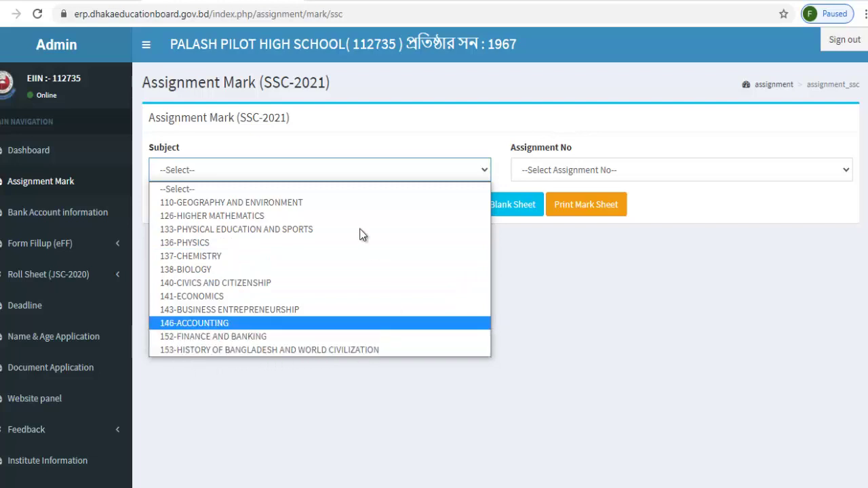
{"action": "left_click", "coordinate": [583, 314]}
{"action": "left_click", "coordinate": [400, 173]}
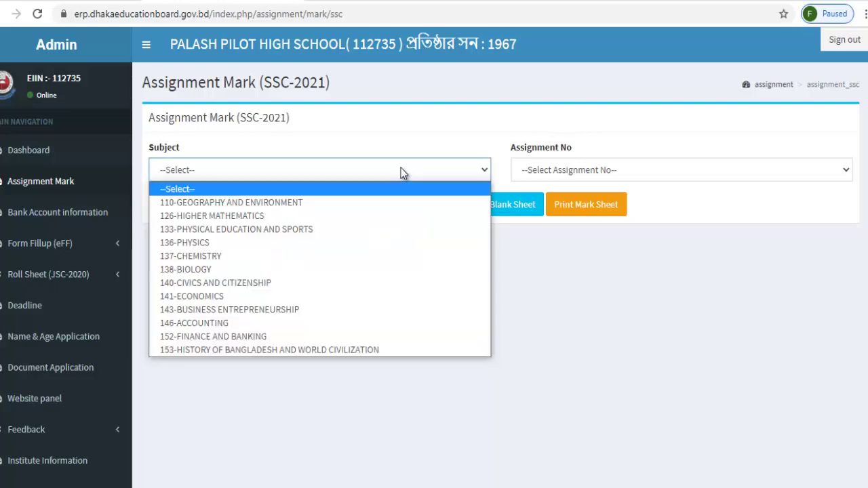
{"action": "left_click", "coordinate": [573, 300]}
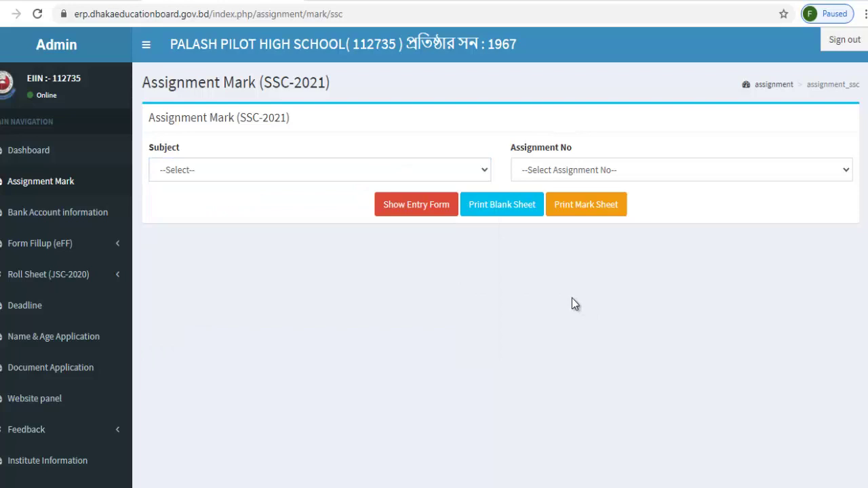
{"action": "left_click", "coordinate": [275, 173]}
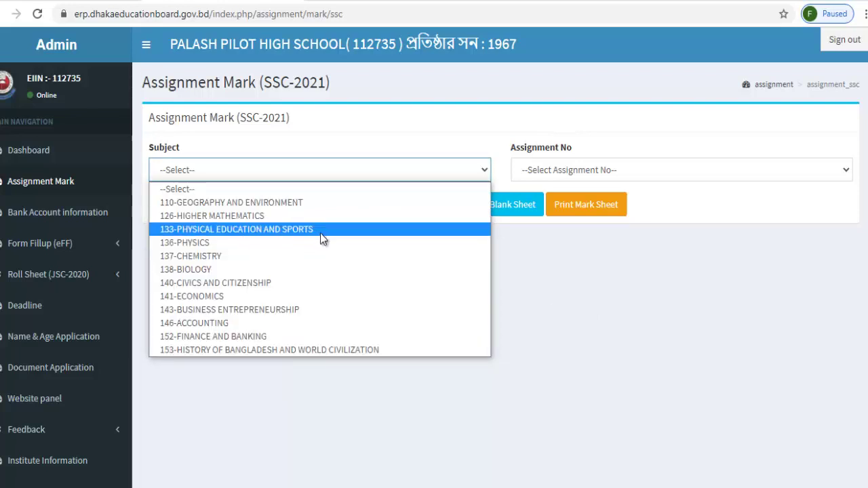
{"action": "left_click", "coordinate": [539, 271]}
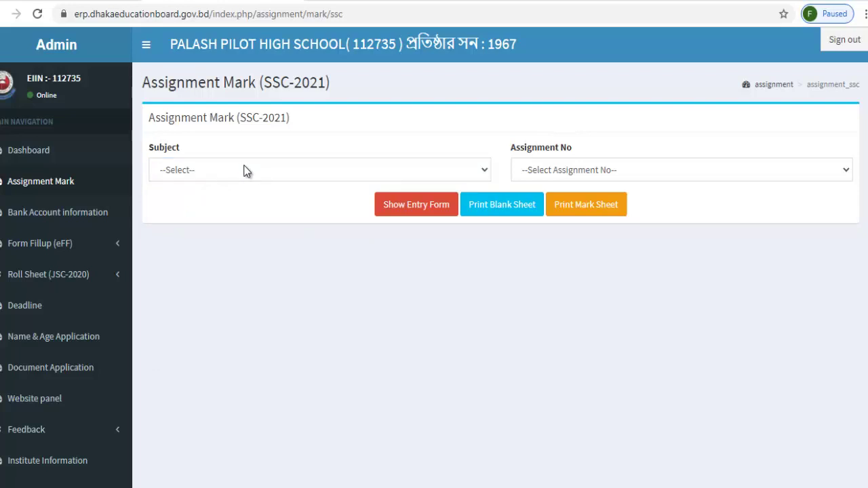
{"action": "left_click", "coordinate": [472, 172]}
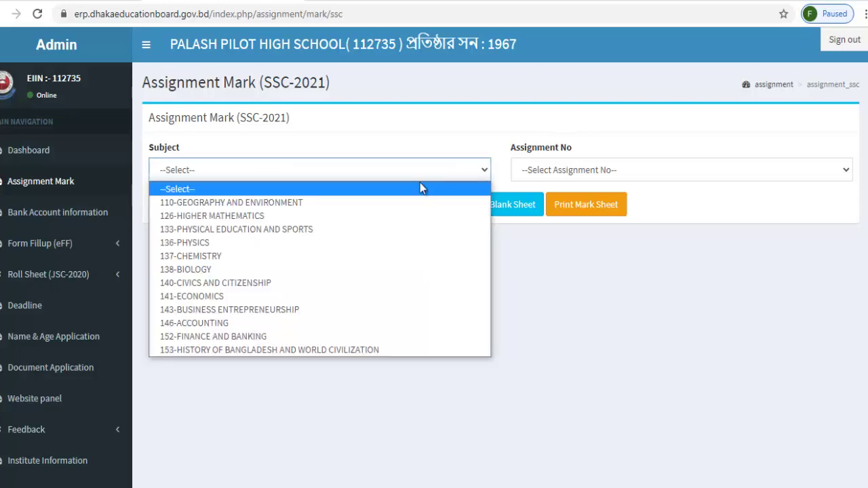
{"action": "left_click", "coordinate": [595, 323]}
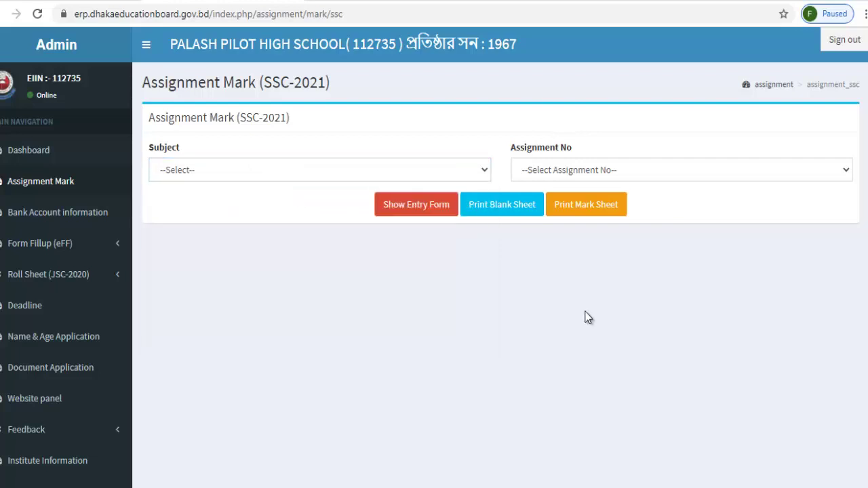
Choose the subject 110-GEOGRAPHY AND ENVIRONMENT and generate its printable mark sheet.
{"action": "left_click", "coordinate": [419, 171]}
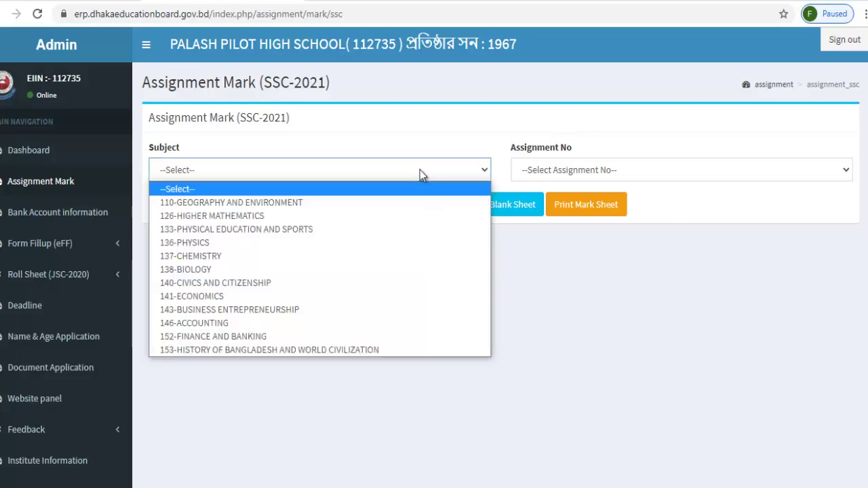
{"action": "left_click", "coordinate": [227, 203]}
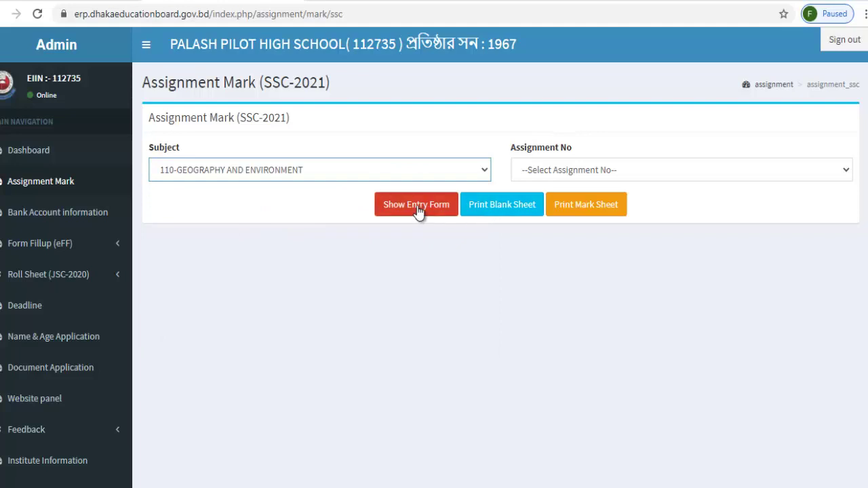
{"action": "left_click", "coordinate": [596, 209]}
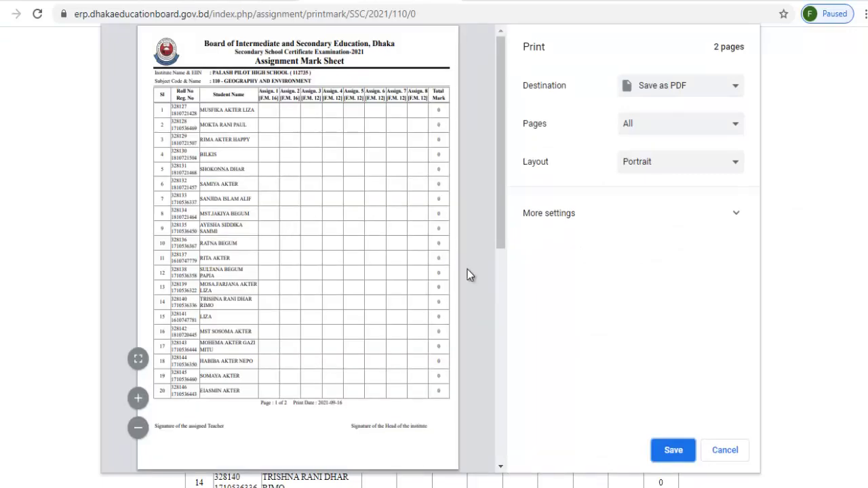
{"action": "left_click_drag", "start_coordinate": [501, 233], "coordinate": [494, 178]}
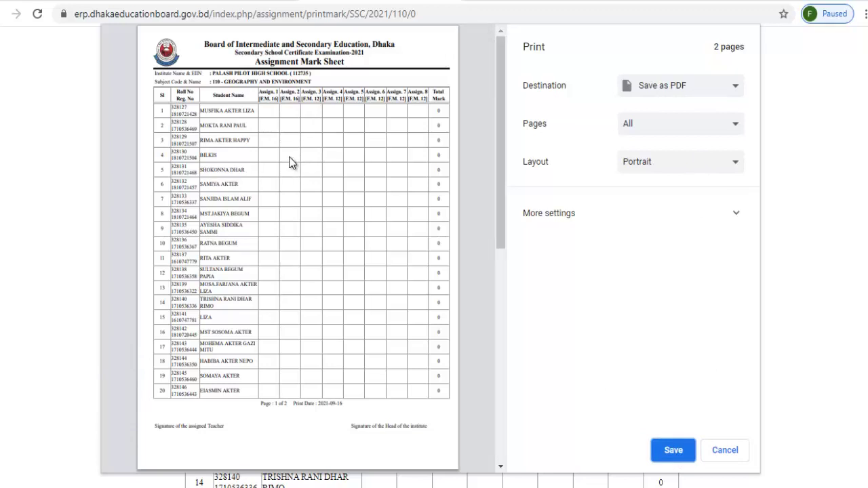
{"action": "left_click", "coordinate": [733, 89]}
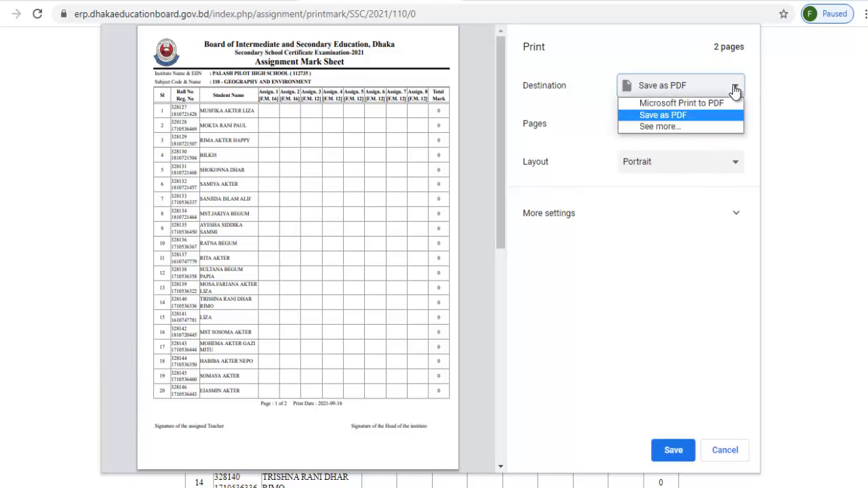
{"action": "left_click", "coordinate": [656, 127]}
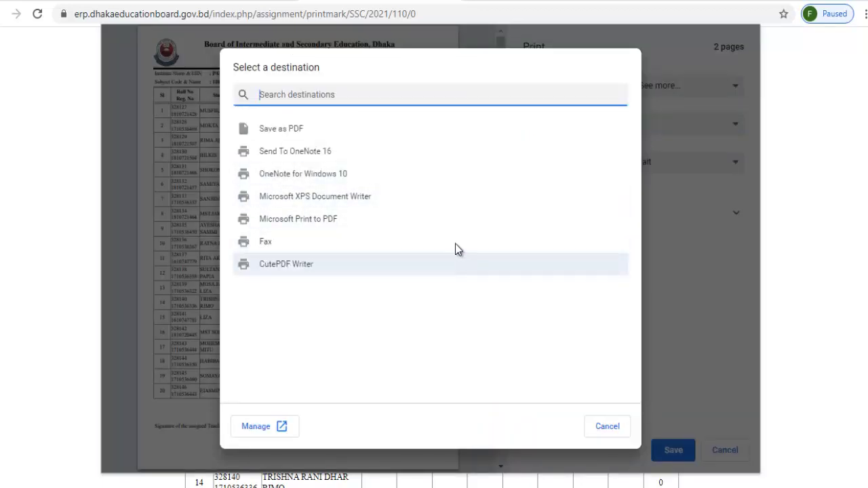
{"action": "left_click", "coordinate": [819, 223]}
{"action": "left_click", "coordinate": [602, 430]}
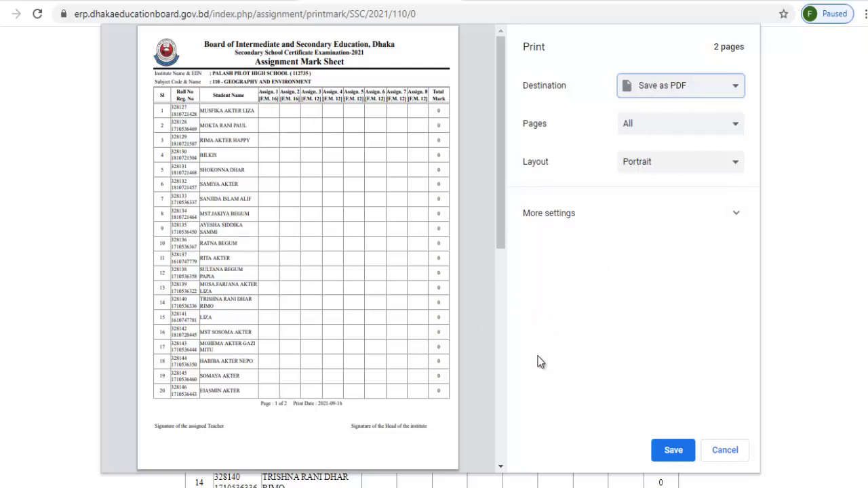
Save the mark sheet as a PDF named Mark Sheet on New Volume (H:).
{"action": "left_click", "coordinate": [672, 451]}
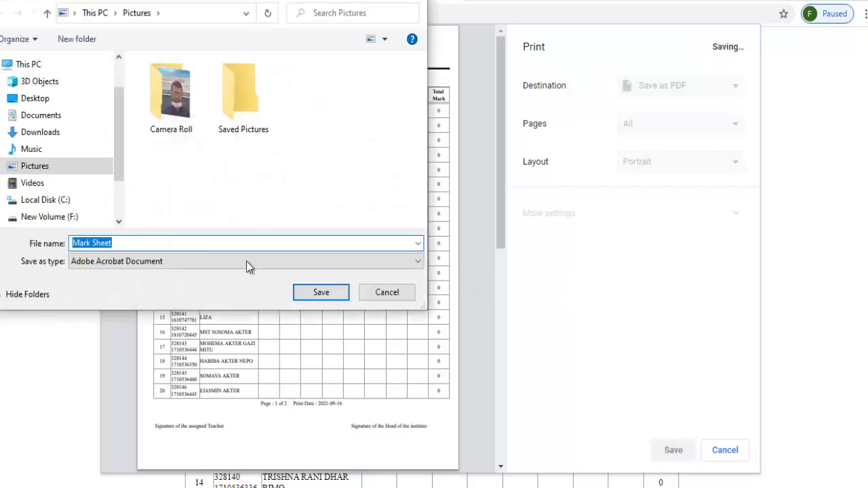
{"action": "left_click_drag", "start_coordinate": [117, 163], "coordinate": [112, 227]}
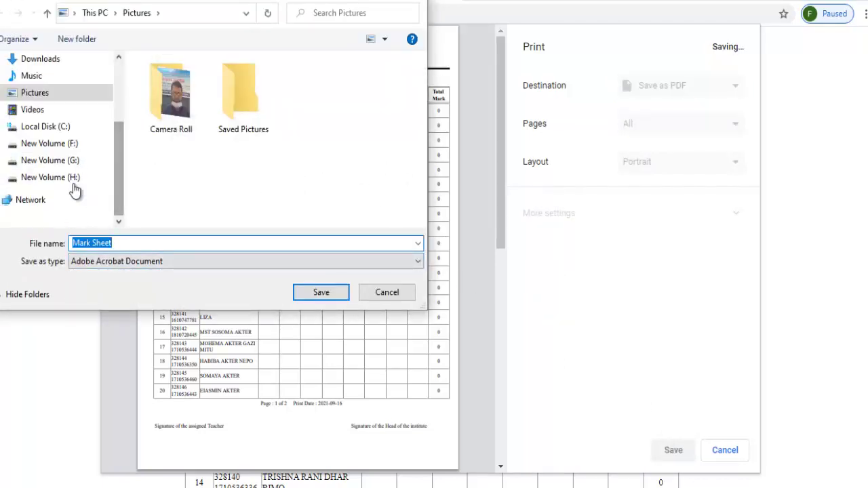
{"action": "left_click", "coordinate": [17, 178]}
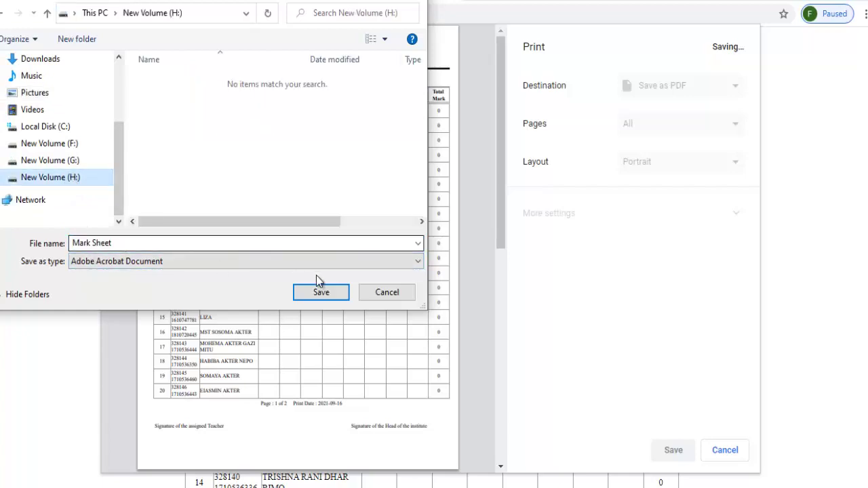
{"action": "left_click", "coordinate": [315, 296]}
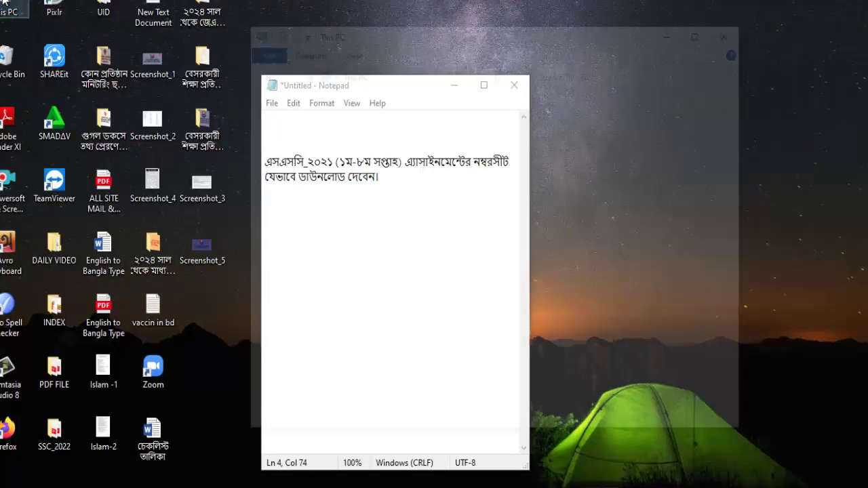
Switch to File Explorer and open the saved Mark Sheet PDF from New Volume (H:).
{"action": "key", "text": "super+e"}
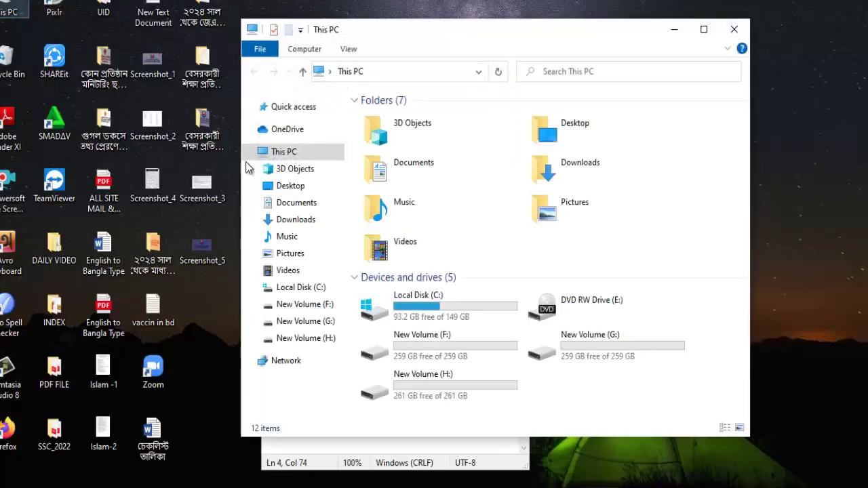
{"action": "left_click", "coordinate": [332, 339]}
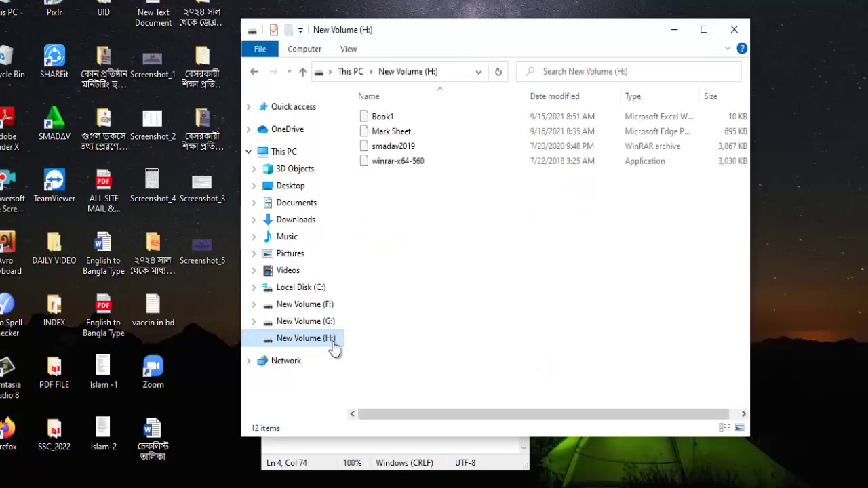
{"action": "left_click", "coordinate": [426, 131]}
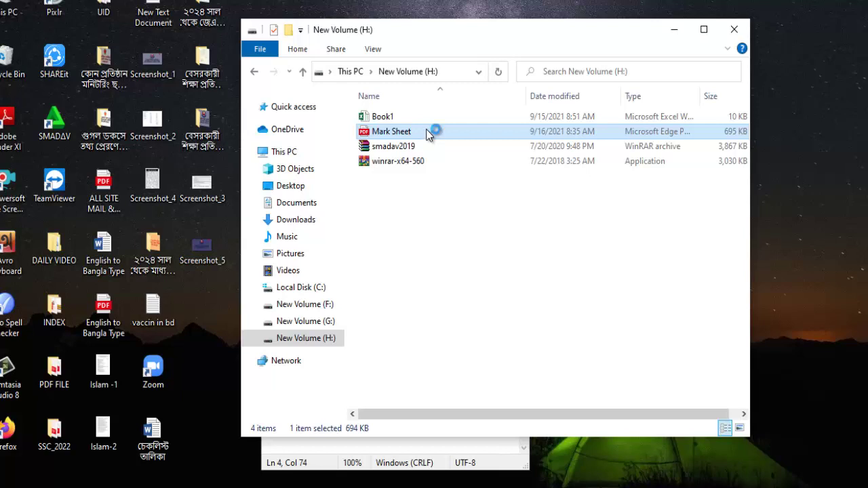
Examine both pages of the mark sheet PDF, including the student rows, assignment columns and signature areas.
{"action": "scroll", "coordinate": [496, 234], "scroll_direction": "down", "scroll_amount": 3}
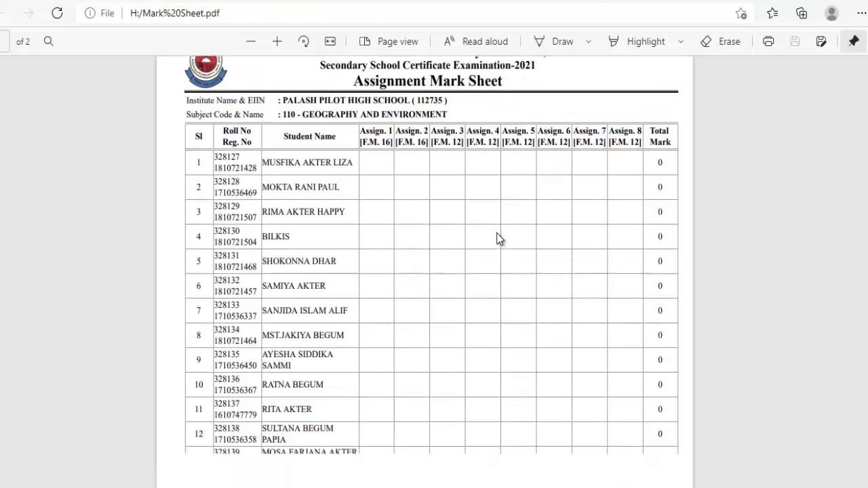
{"action": "scroll", "coordinate": [498, 237], "scroll_direction": "down", "scroll_amount": 15}
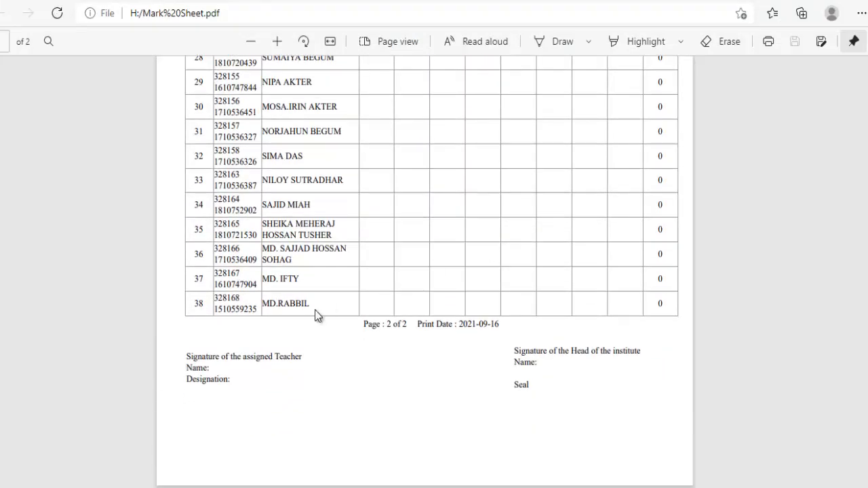
{"action": "scroll", "coordinate": [466, 310], "scroll_direction": "up", "scroll_amount": 20}
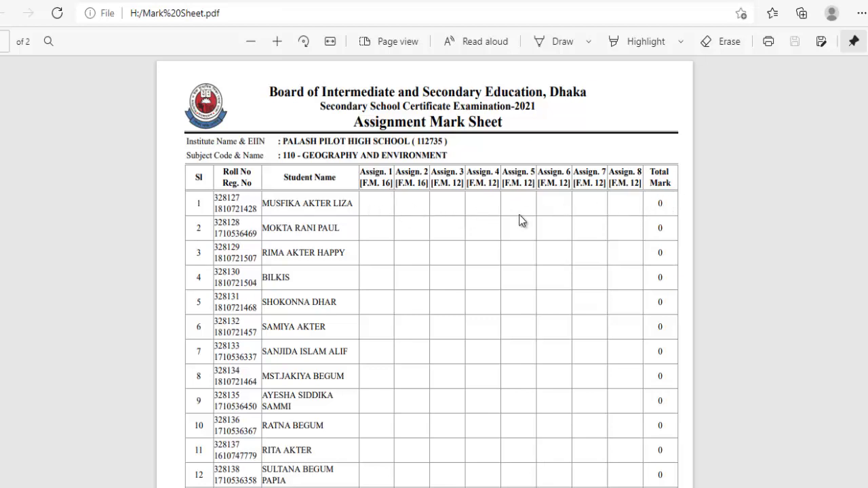
{"action": "scroll", "coordinate": [457, 240], "scroll_direction": "down", "scroll_amount": 8}
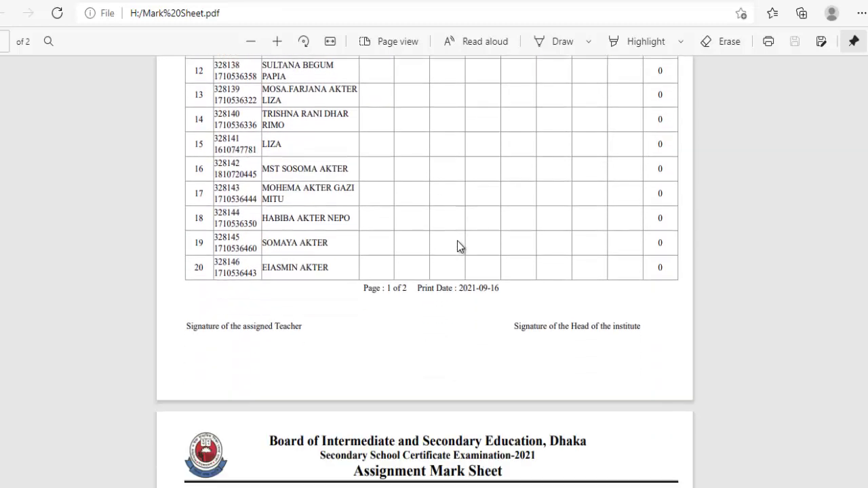
{"action": "scroll", "coordinate": [456, 241], "scroll_direction": "down", "scroll_amount": 3}
{"action": "scroll", "coordinate": [457, 241], "scroll_direction": "up", "scroll_amount": 10}
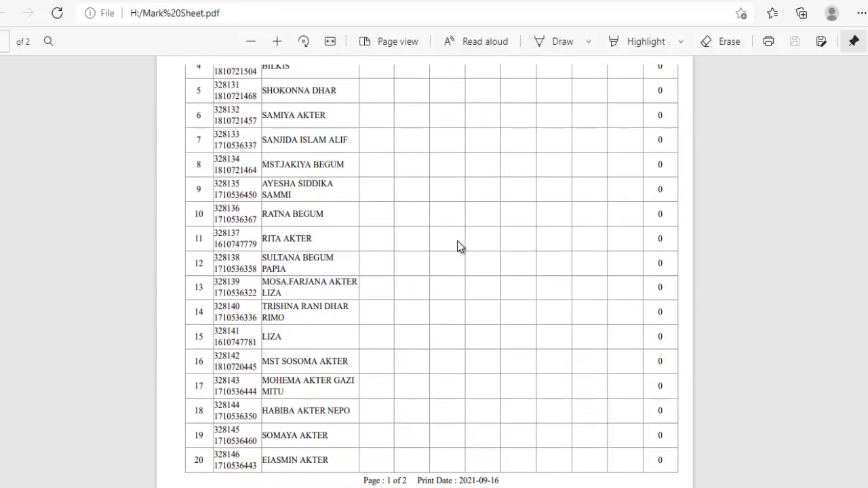